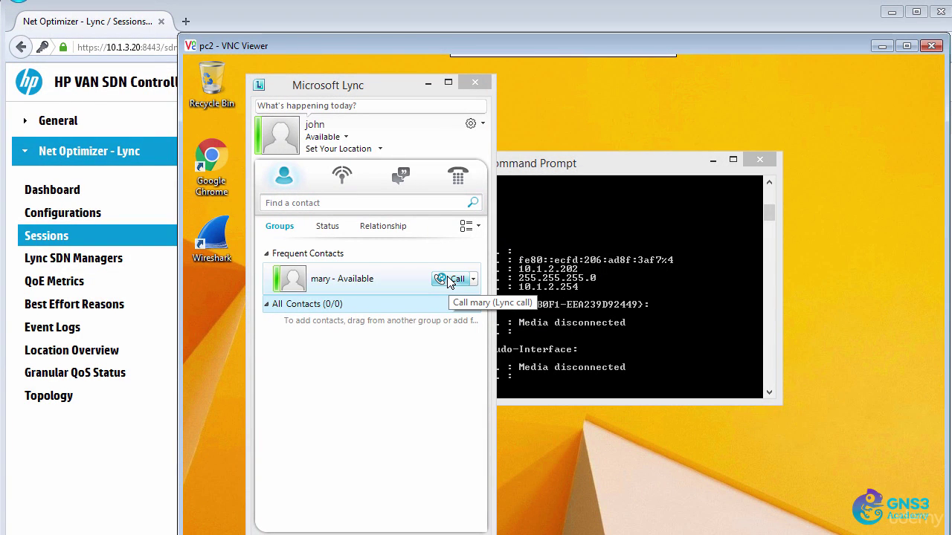
Call the pc1 contact from pc2's Lync and answer the incoming call on pc1
{"action": "left_click", "coordinate": [449, 280]}
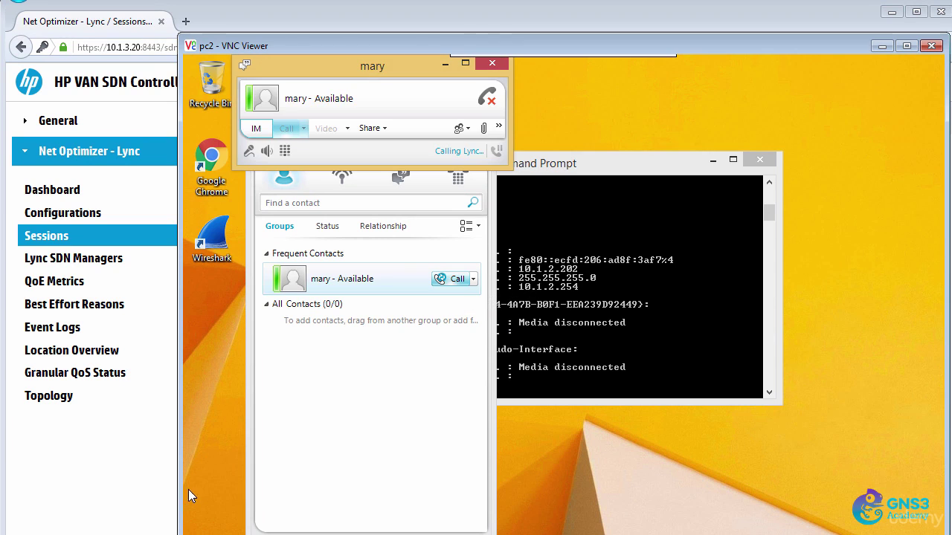
{"action": "key", "text": "alt+Tab"}
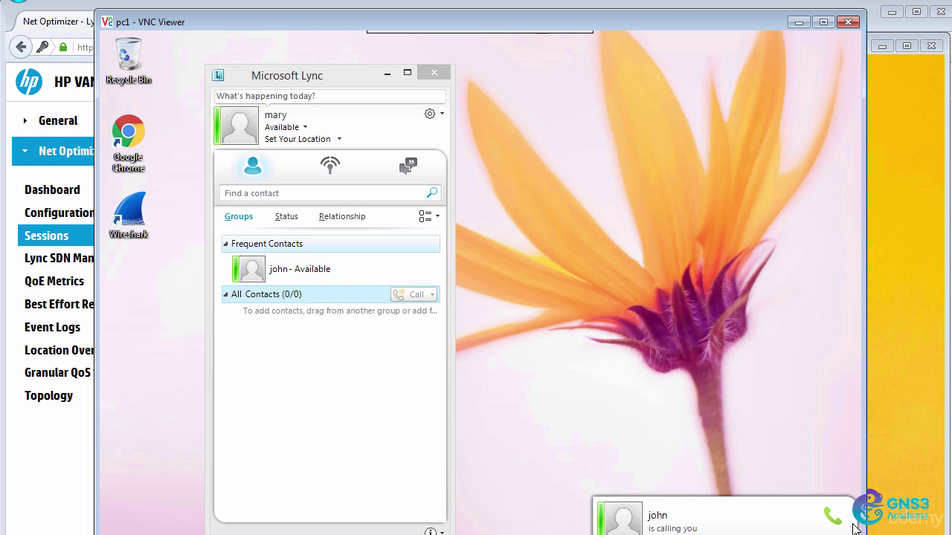
{"action": "left_click", "coordinate": [832, 519]}
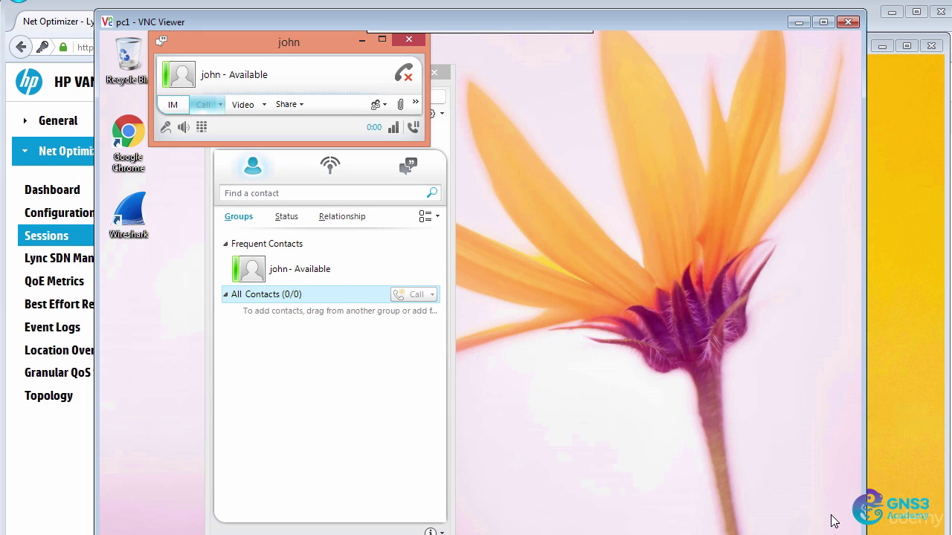
{"action": "left_click", "coordinate": [50, 4]}
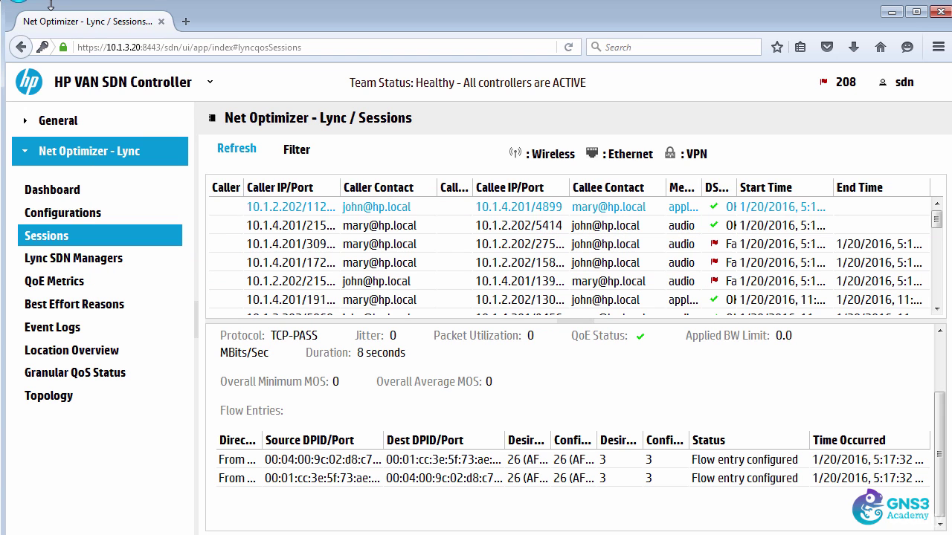
Refresh the Sessions list and widen columns to read the UDP call's two DSCP 46 (EF) flow entries
{"action": "left_click", "coordinate": [237, 149]}
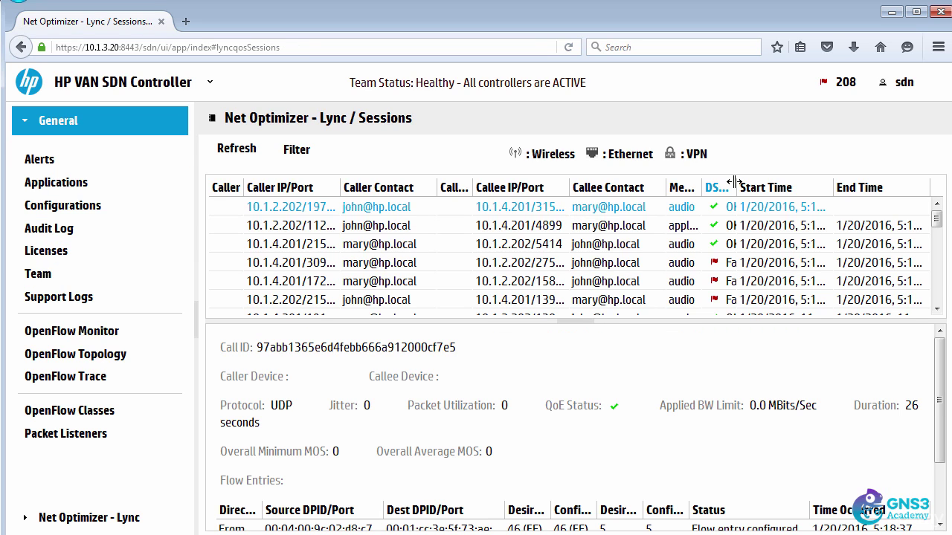
{"action": "left_click_drag", "start_coordinate": [734, 182], "coordinate": [762, 186]}
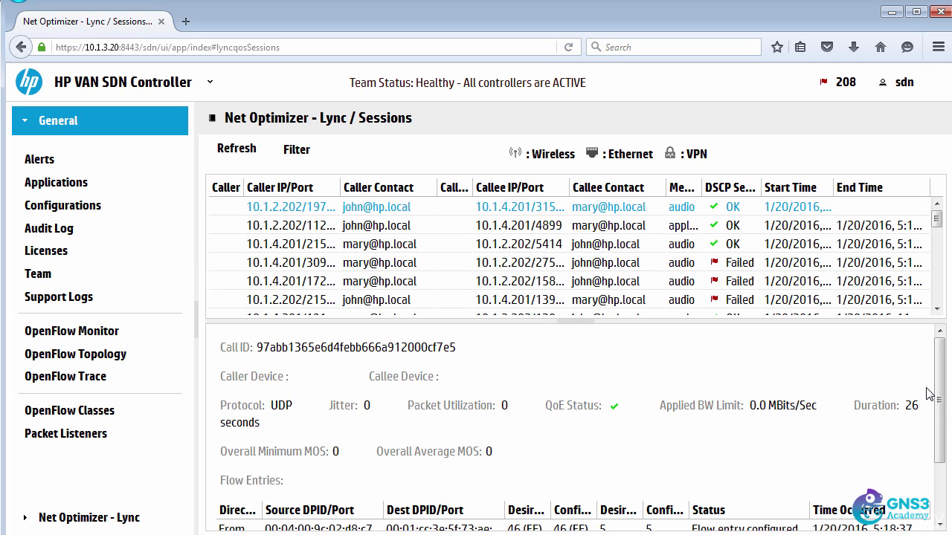
{"action": "left_click_drag", "start_coordinate": [939, 401], "coordinate": [940, 459]}
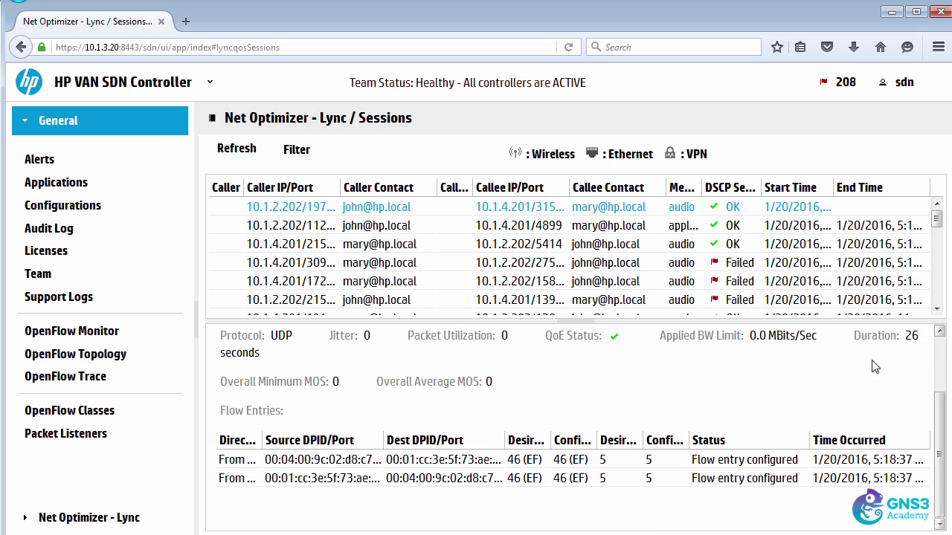
{"action": "left_click_drag", "start_coordinate": [921, 340], "coordinate": [862, 339]}
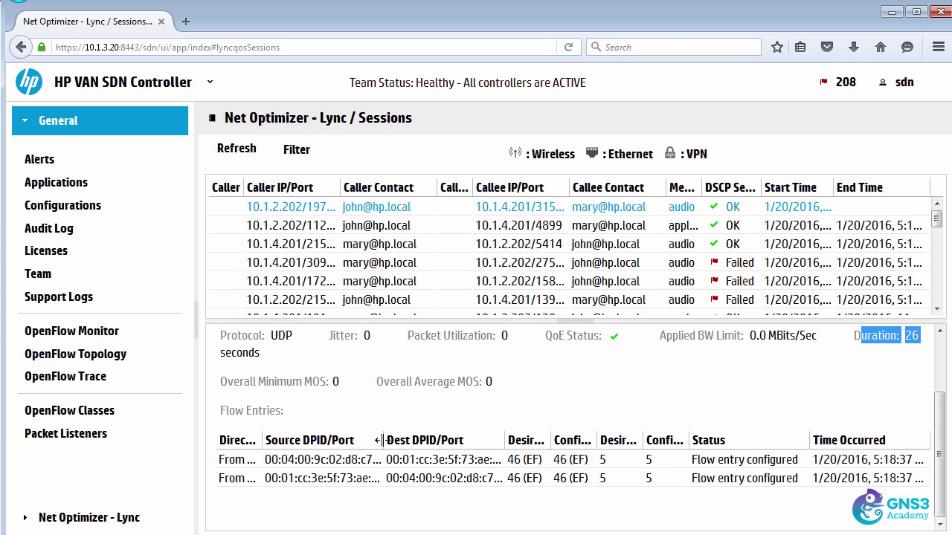
{"action": "left_click_drag", "start_coordinate": [383, 440], "coordinate": [450, 444]}
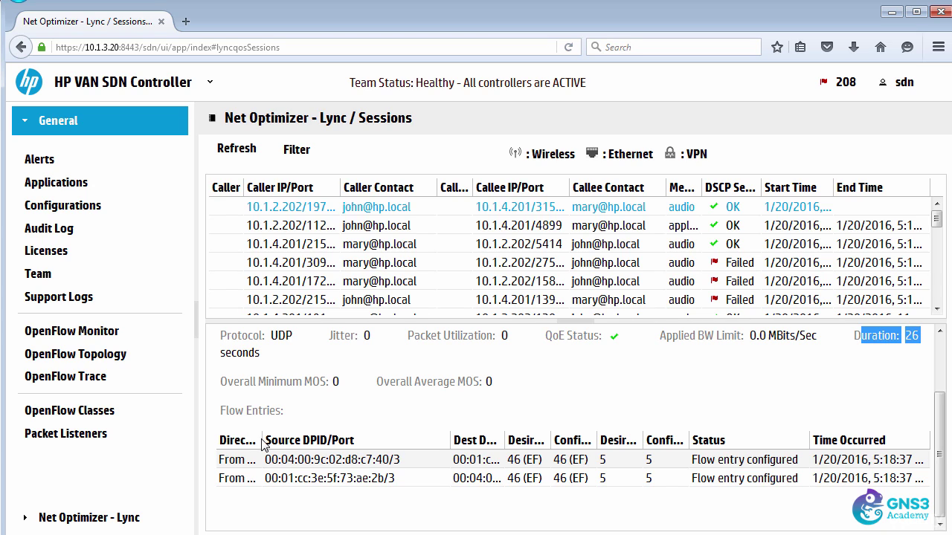
{"action": "left_click_drag", "start_coordinate": [287, 440], "coordinate": [295, 441]}
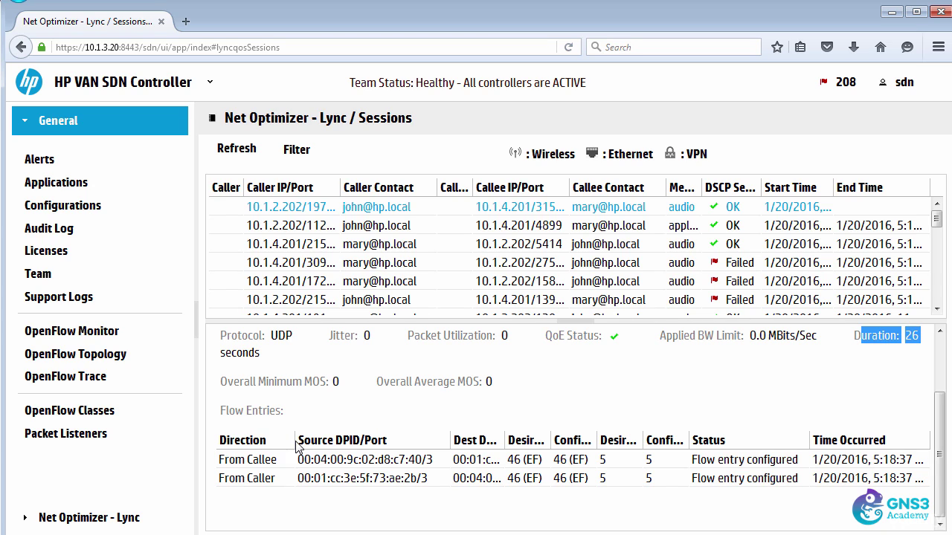
Resize the Dest DPID/Port and Desired DSCP columns to read both flows' 46 (EF) and value 5
{"action": "left_click", "coordinate": [274, 484]}
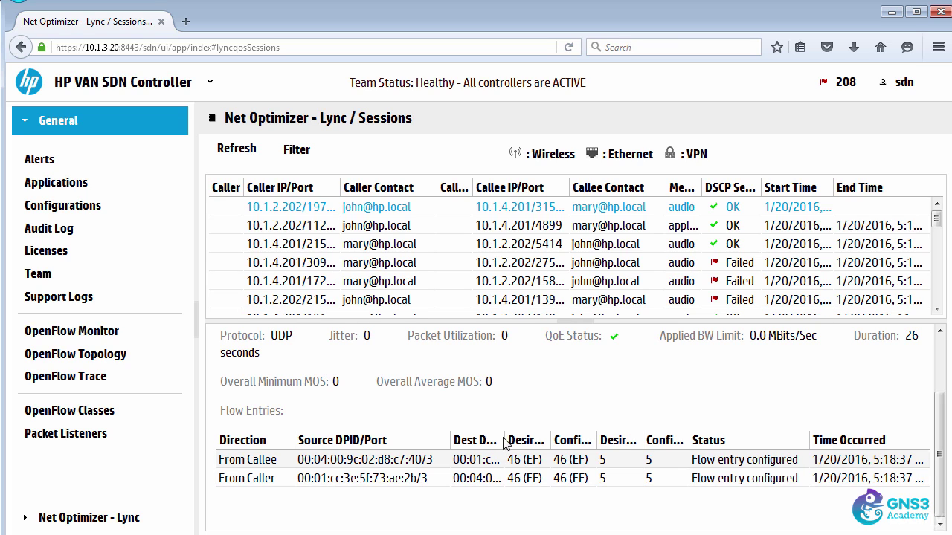
{"action": "left_click_drag", "start_coordinate": [504, 441], "coordinate": [553, 439]}
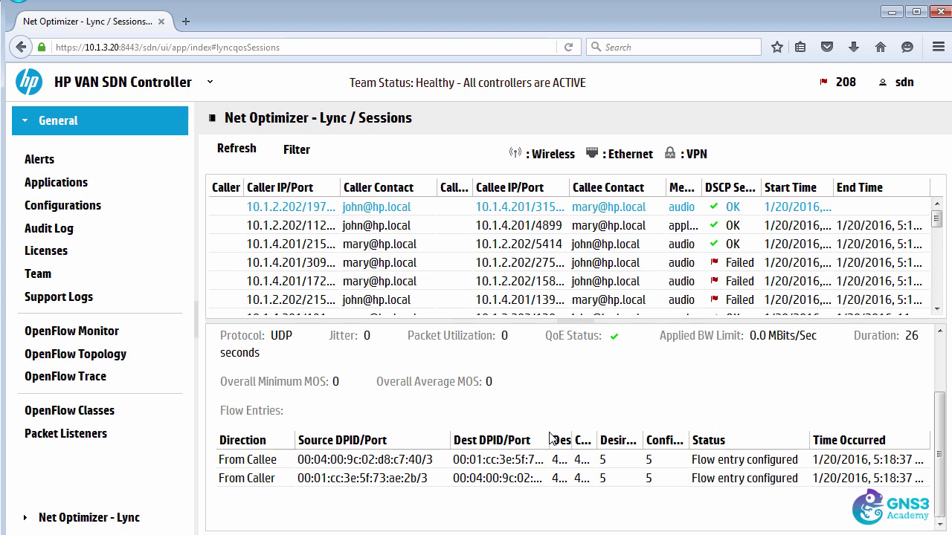
{"action": "left_click_drag", "start_coordinate": [451, 441], "coordinate": [392, 440]}
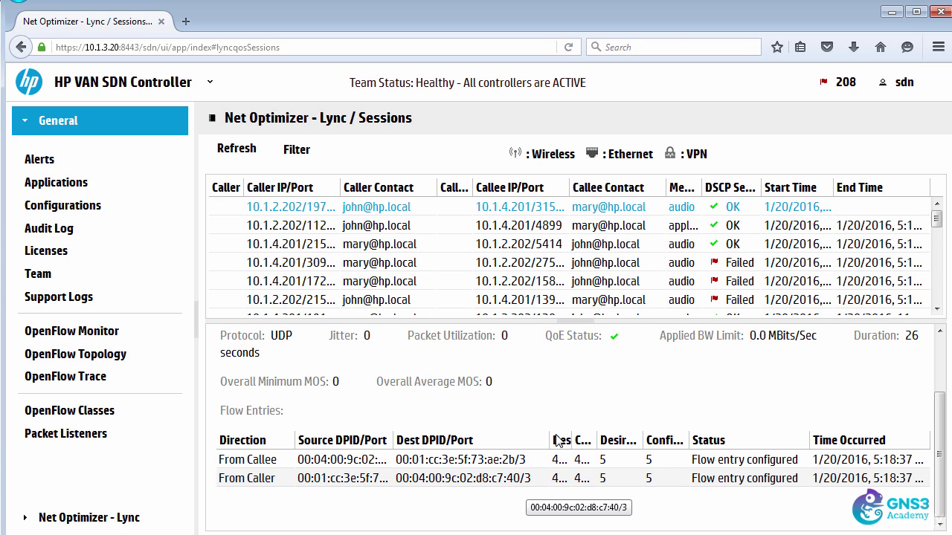
{"action": "left_click_drag", "start_coordinate": [548, 442], "coordinate": [500, 441]}
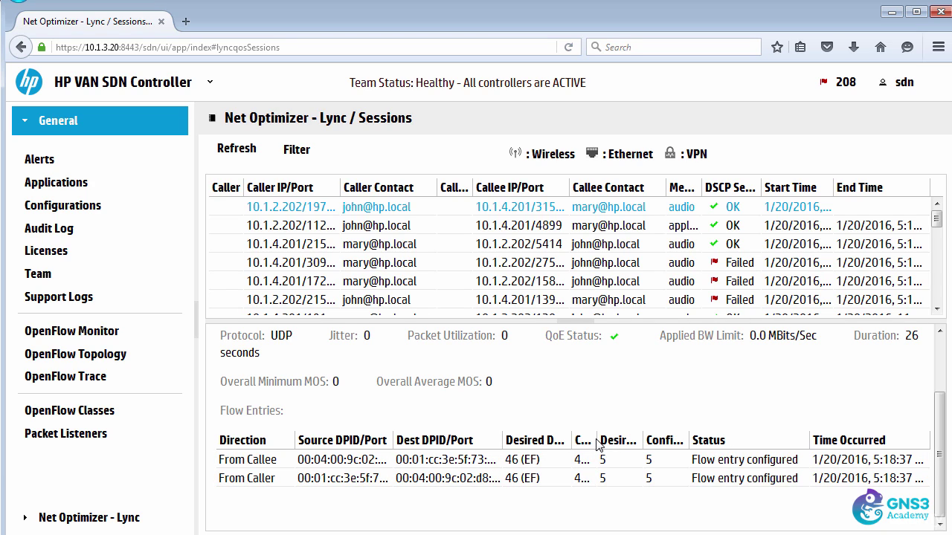
{"action": "left_click_drag", "start_coordinate": [572, 440], "coordinate": [547, 439]}
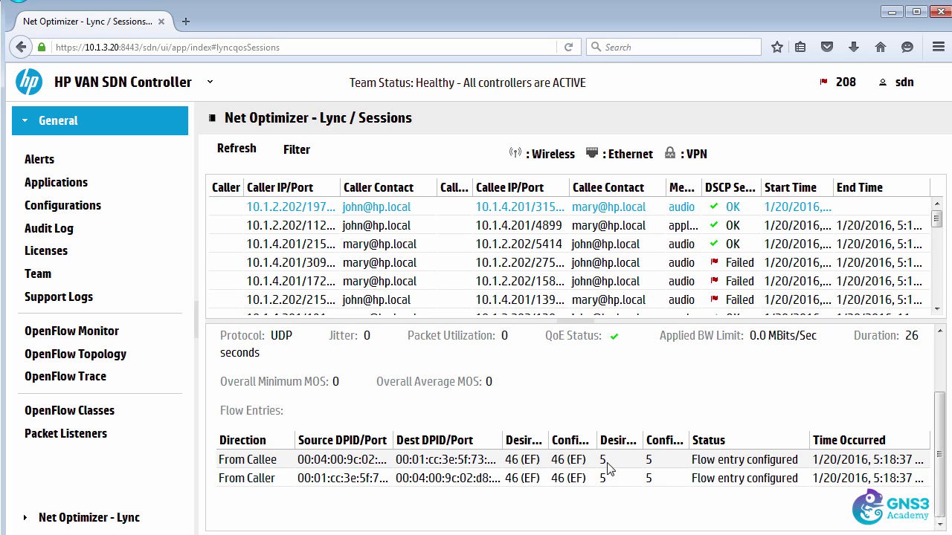
Open the flow table of switch 10.1.3.253 in OpenFlow Monitor
{"action": "left_click", "coordinate": [53, 334]}
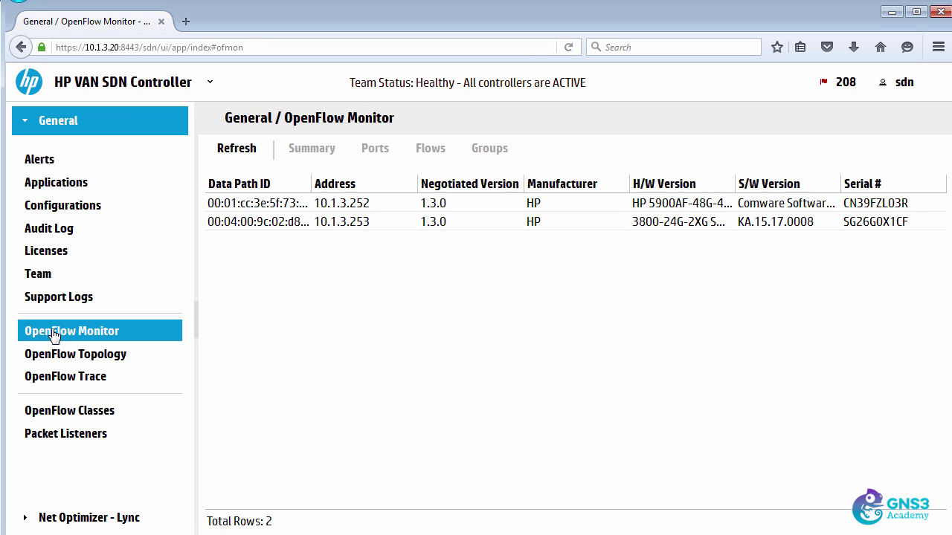
{"action": "left_click", "coordinate": [328, 228]}
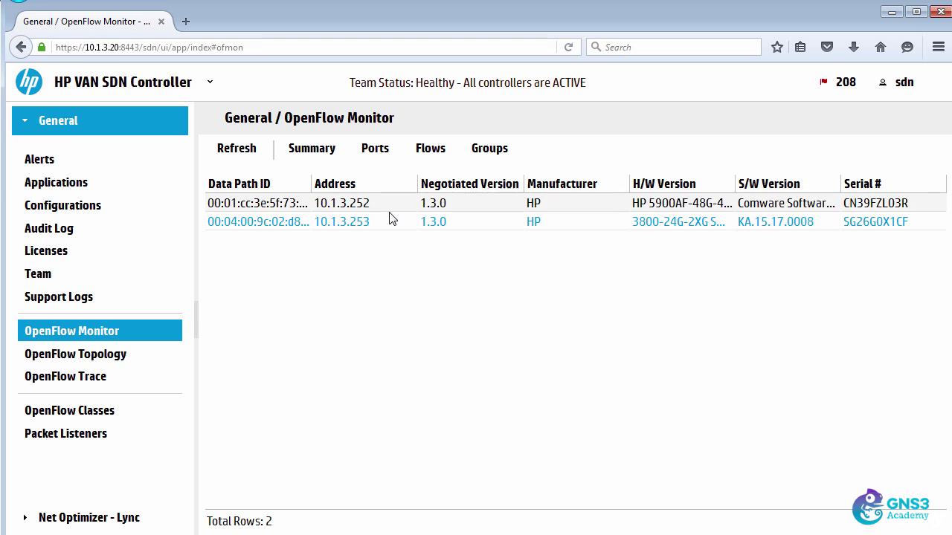
{"action": "left_click", "coordinate": [442, 153]}
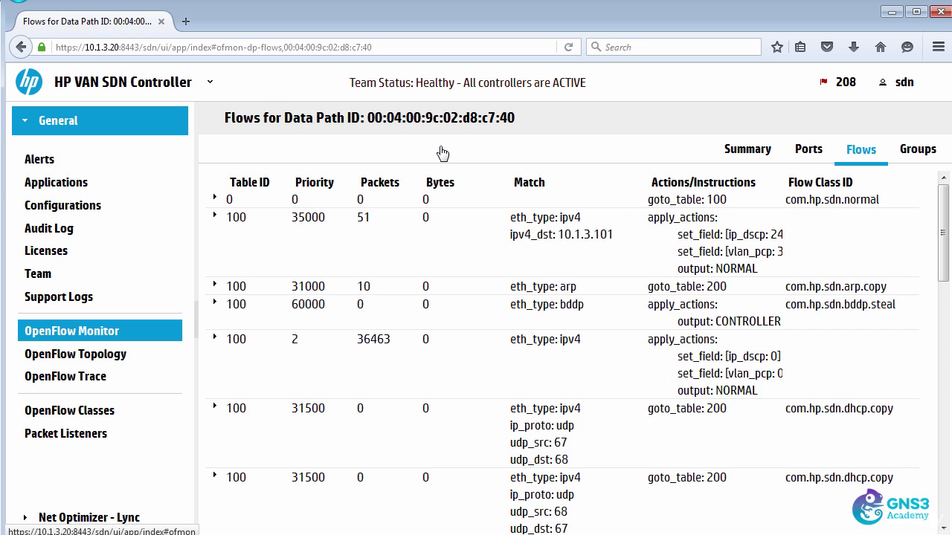
Scroll to the priority 35010 UDP flows that set DSCP 46
{"action": "left_click_drag", "start_coordinate": [942, 251], "coordinate": [943, 390]}
{"action": "scroll", "coordinate": [748, 325], "scroll_direction": "down", "scroll_amount": 1}
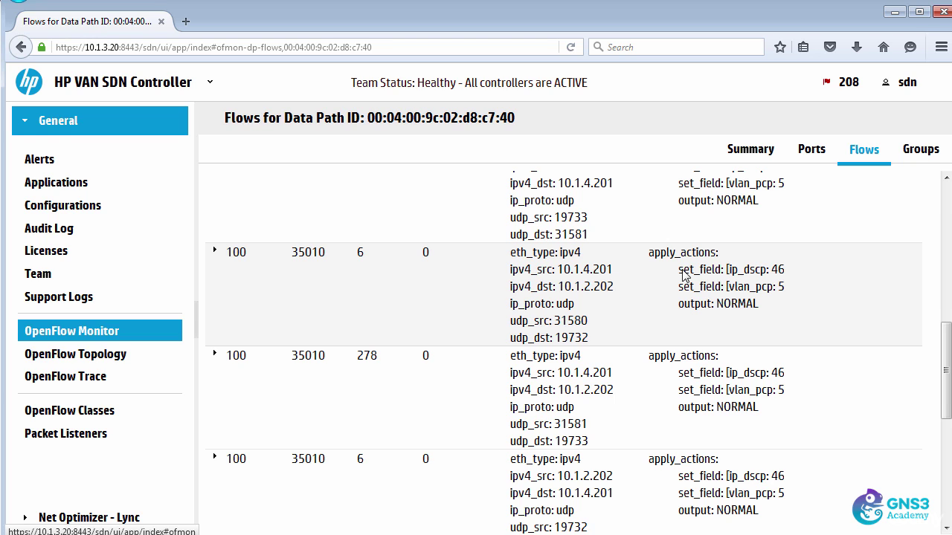
{"action": "left_click", "coordinate": [945, 179]}
{"action": "left_click", "coordinate": [945, 181]}
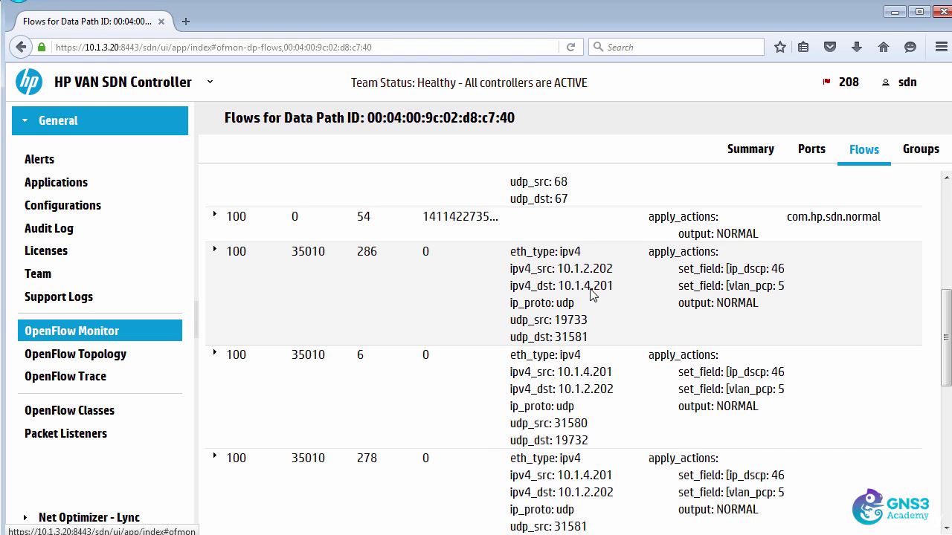
{"action": "key", "text": "alt+Tab"}
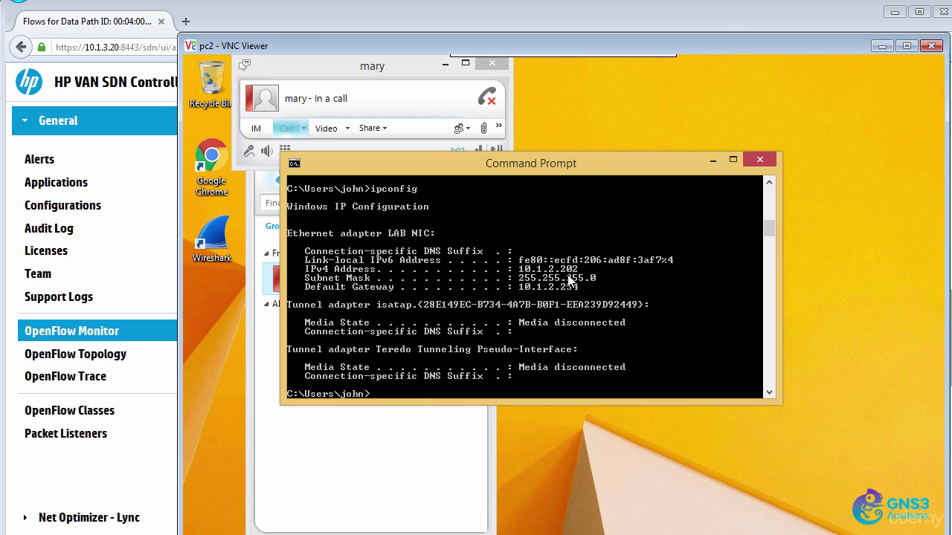
Run ipconfig in pc1's Command Prompt to show address 10.1.4.201
{"action": "key", "text": "alt+Tab"}
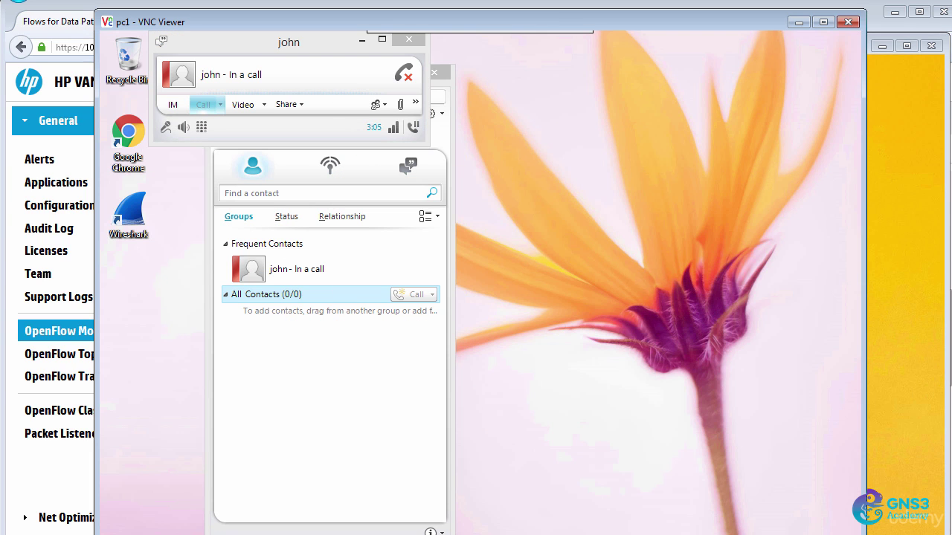
{"action": "key", "text": "alt+Tab"}
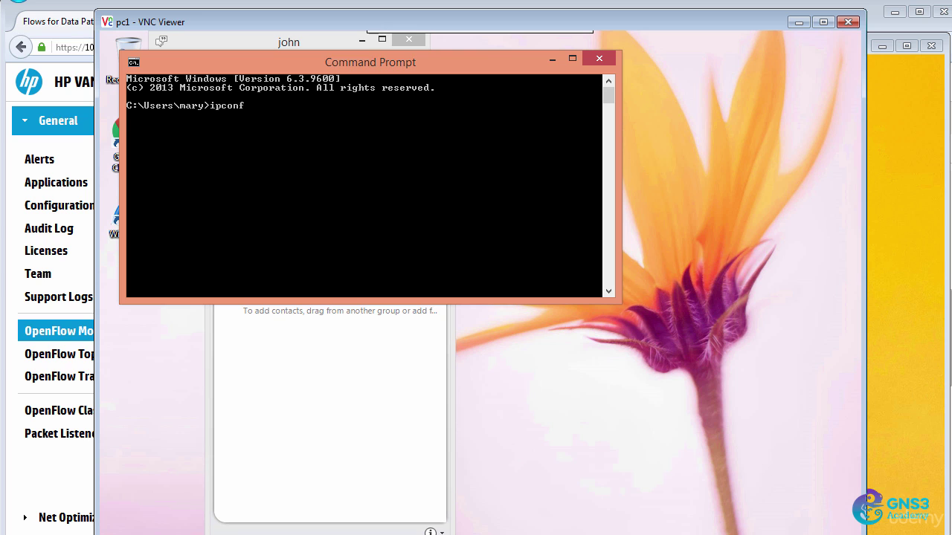
{"action": "type", "text": "ipconfig"}
{"action": "key", "text": "Return"}
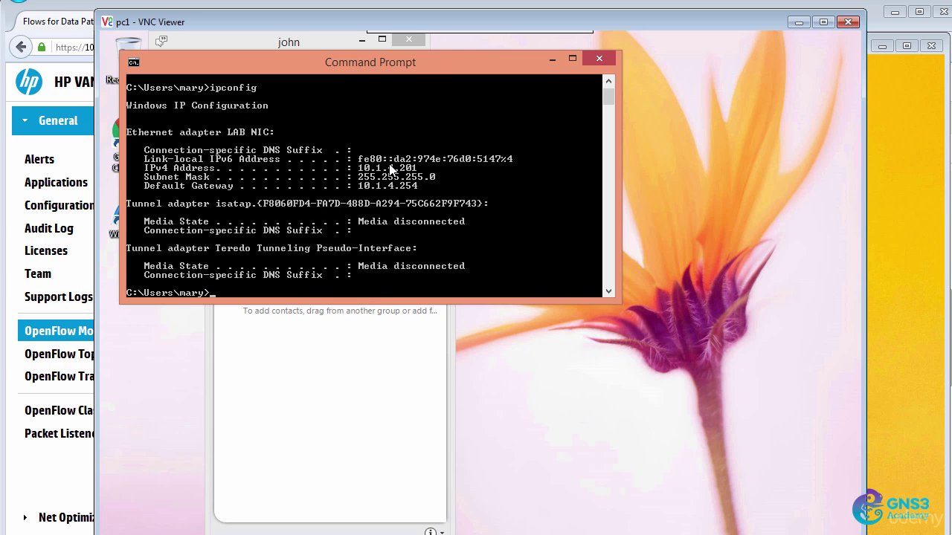
{"action": "left_click", "coordinate": [112, 6]}
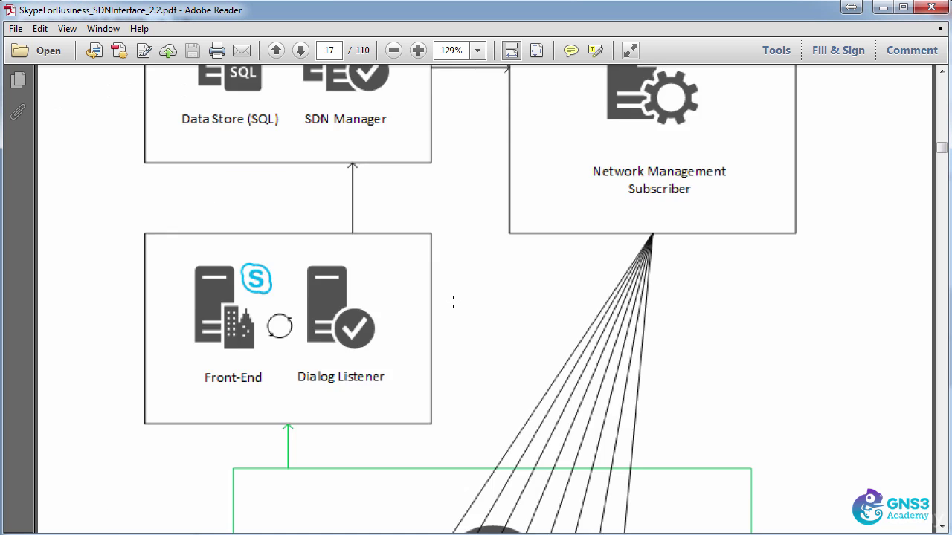
Snapshot the Skype clients and the Dialog Listener server in the page 17 architecture diagram
{"action": "scroll", "coordinate": [452, 302], "scroll_direction": "up", "scroll_amount": 5}
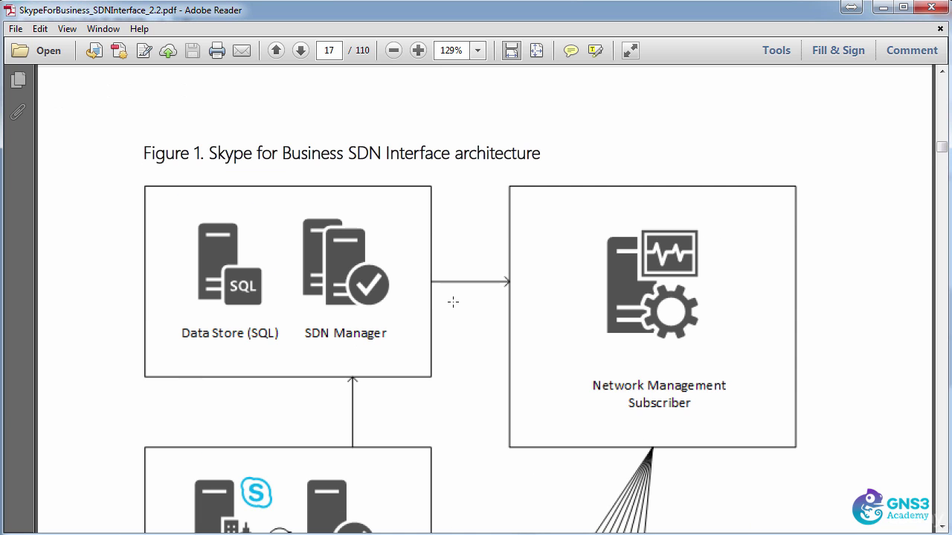
{"action": "scroll", "coordinate": [453, 302], "scroll_direction": "down", "scroll_amount": 2}
{"action": "scroll", "coordinate": [453, 302], "scroll_direction": "down", "scroll_amount": 10}
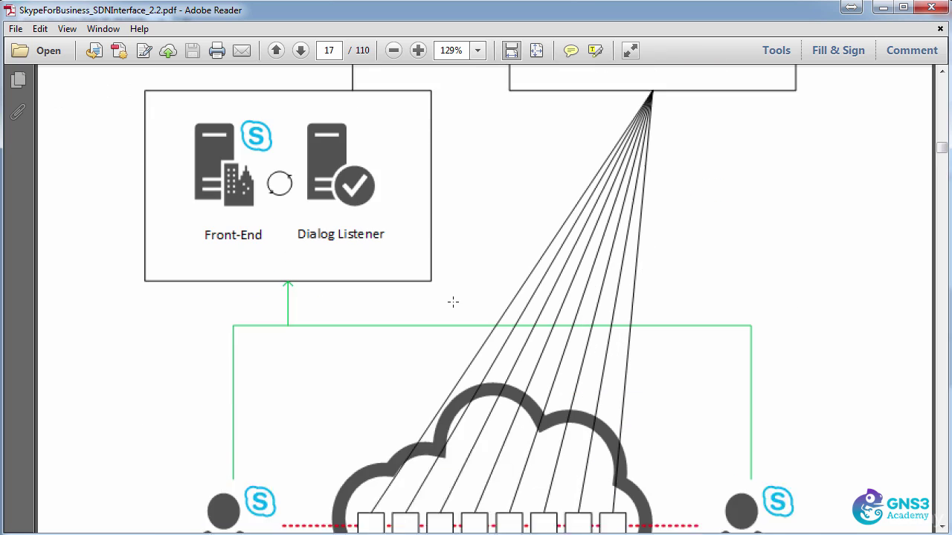
{"action": "left_click_drag", "start_coordinate": [145, 323], "coordinate": [321, 470]}
{"action": "left_click_drag", "start_coordinate": [699, 303], "coordinate": [868, 504]}
{"action": "scroll", "coordinate": [480, 402], "scroll_direction": "up", "scroll_amount": 7}
{"action": "left_click_drag", "start_coordinate": [290, 256], "coordinate": [426, 400]}
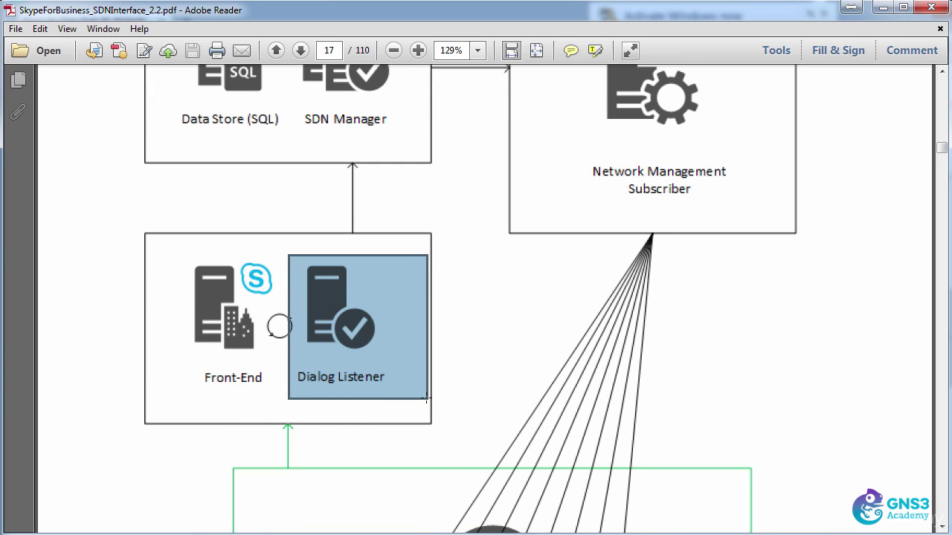
Snapshot the SDN Manager, the Network Management Subscriber box and the networks cloud
{"action": "scroll", "coordinate": [427, 398], "scroll_direction": "up", "scroll_amount": 4}
{"action": "left_click_drag", "start_coordinate": [285, 126], "coordinate": [409, 281]}
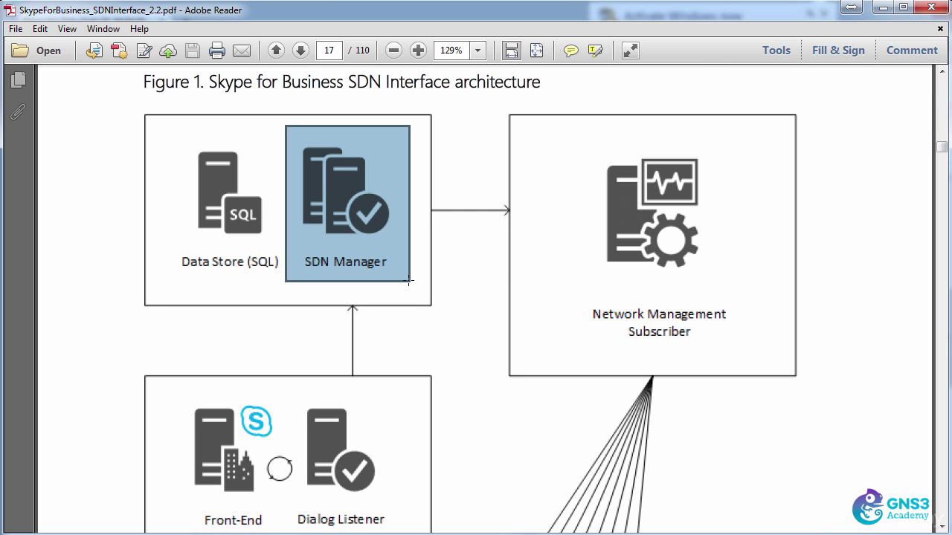
{"action": "left_click_drag", "start_coordinate": [584, 157], "coordinate": [781, 372]}
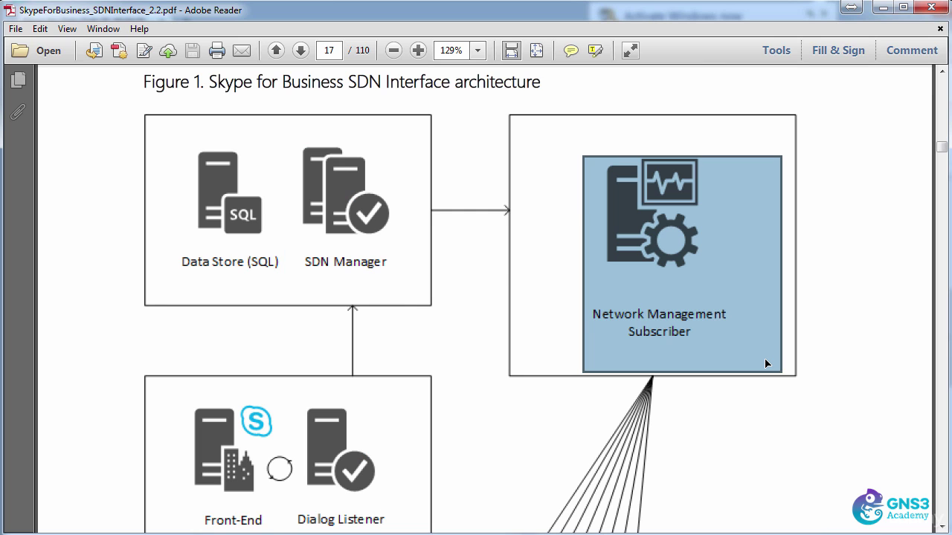
{"action": "scroll", "coordinate": [767, 363], "scroll_direction": "up", "scroll_amount": 7}
{"action": "scroll", "coordinate": [765, 359], "scroll_direction": "down", "scroll_amount": 15}
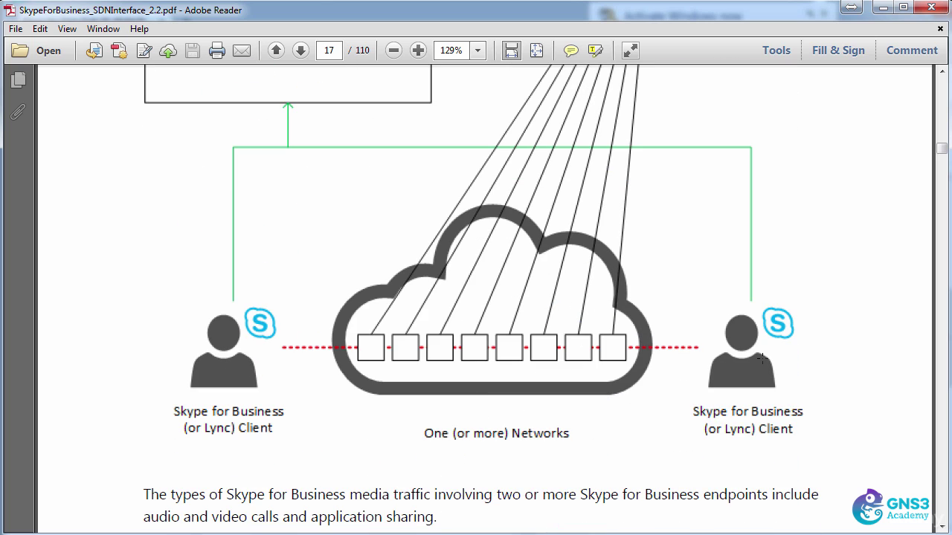
{"action": "left_click_drag", "start_coordinate": [299, 297], "coordinate": [682, 414]}
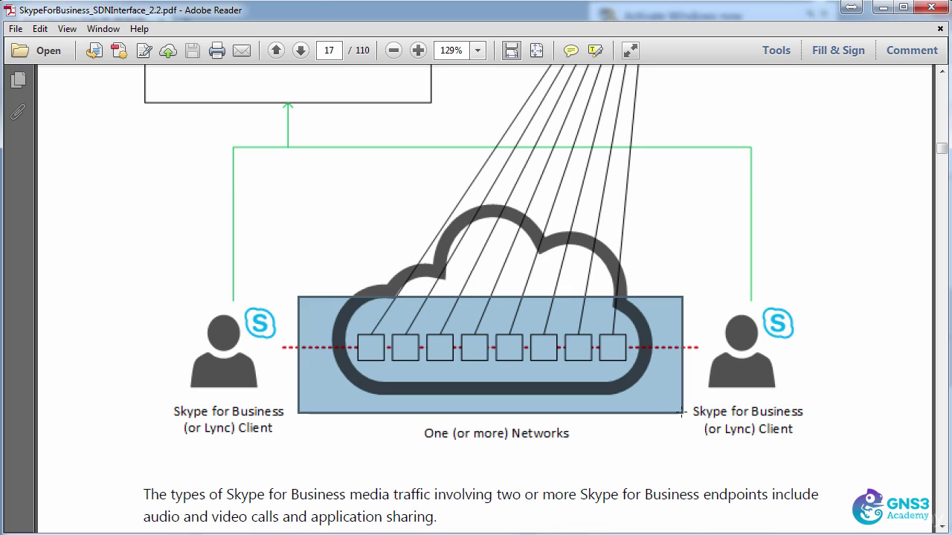
Minimize Reader and show the Lync Global QoS Setting with Voice 46 (EF) and App Share 26
{"action": "left_click", "coordinate": [884, 9]}
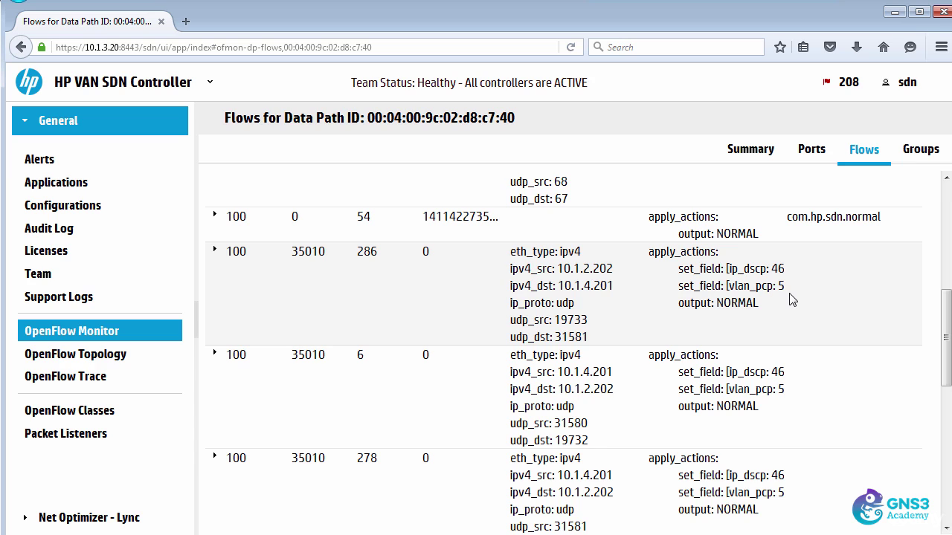
{"action": "left_click", "coordinate": [86, 519]}
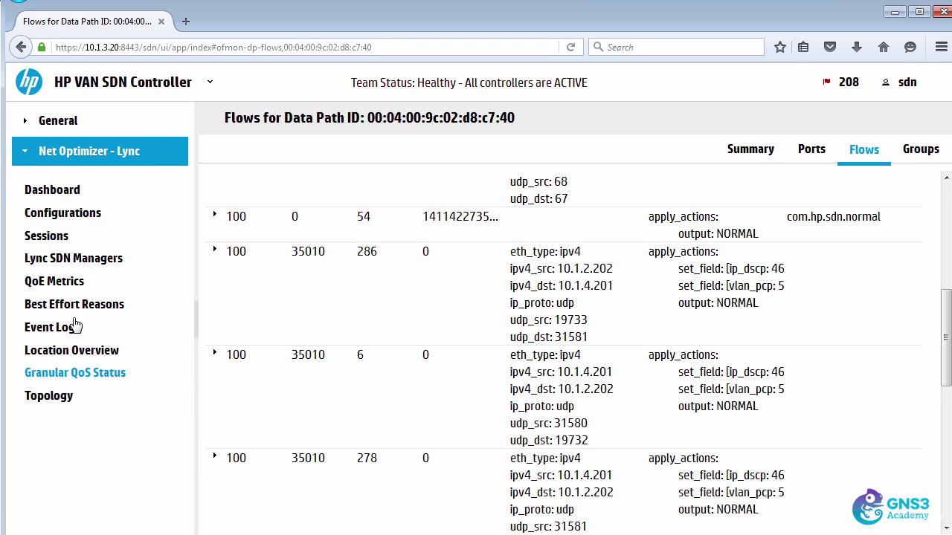
{"action": "left_click", "coordinate": [63, 215]}
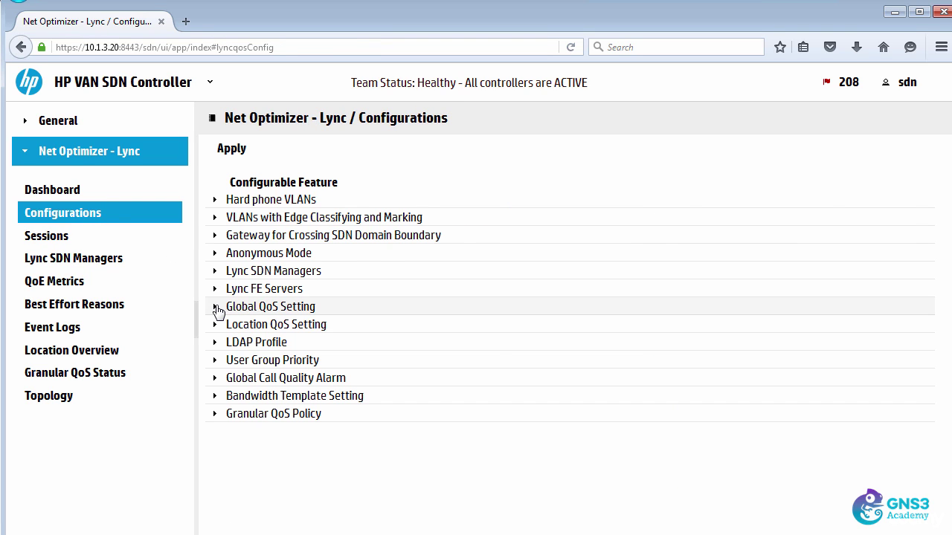
{"action": "left_click", "coordinate": [216, 307]}
{"action": "scroll", "coordinate": [346, 328], "scroll_direction": "down", "scroll_amount": 3}
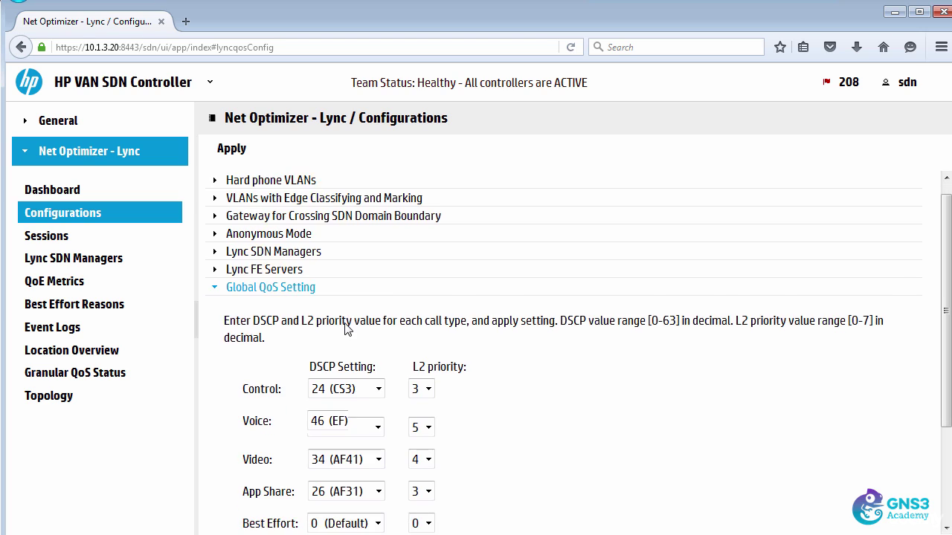
{"action": "scroll", "coordinate": [346, 328], "scroll_direction": "down", "scroll_amount": 2}
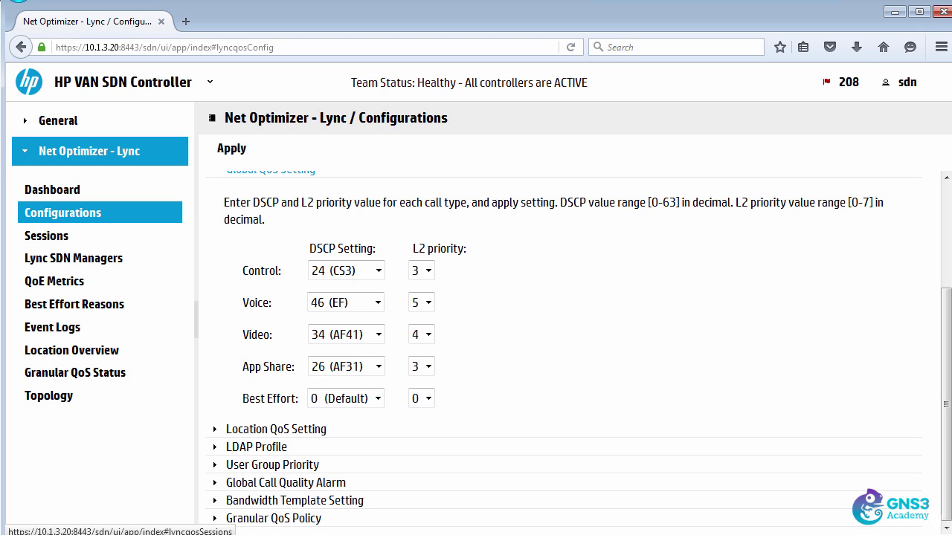
Share pc1's desktop in the Lync conversation and accept the sharing request on pc2
{"action": "key", "text": "alt+Tab"}
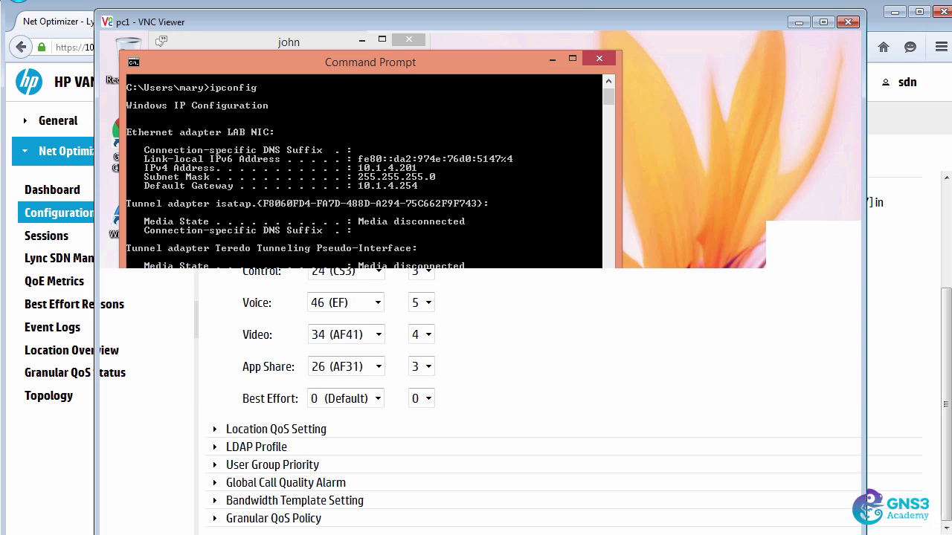
{"action": "left_click", "coordinate": [313, 350]}
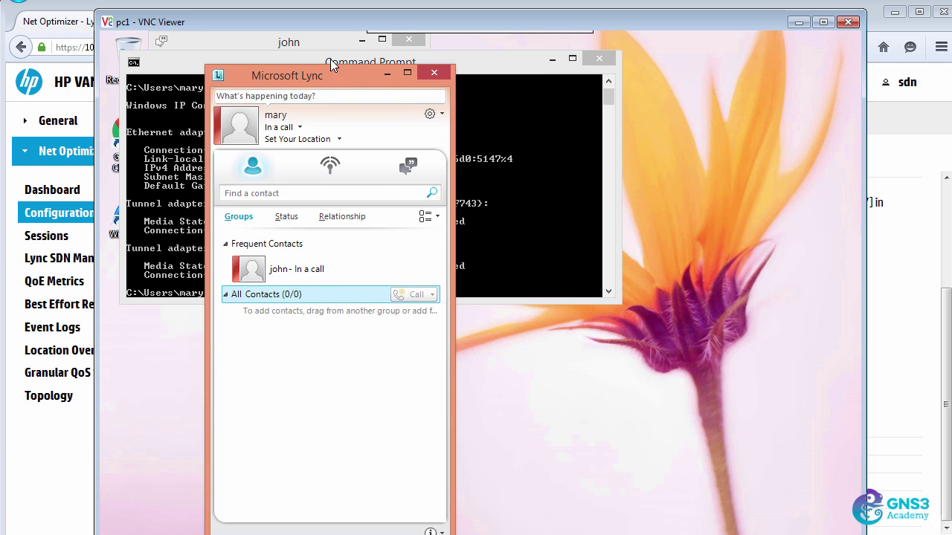
{"action": "left_click", "coordinate": [308, 41]}
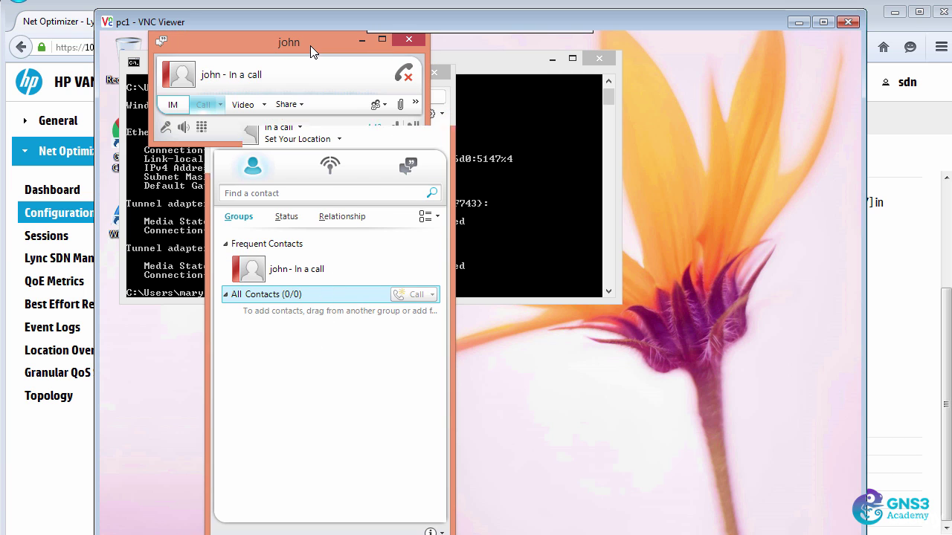
{"action": "left_click", "coordinate": [293, 104]}
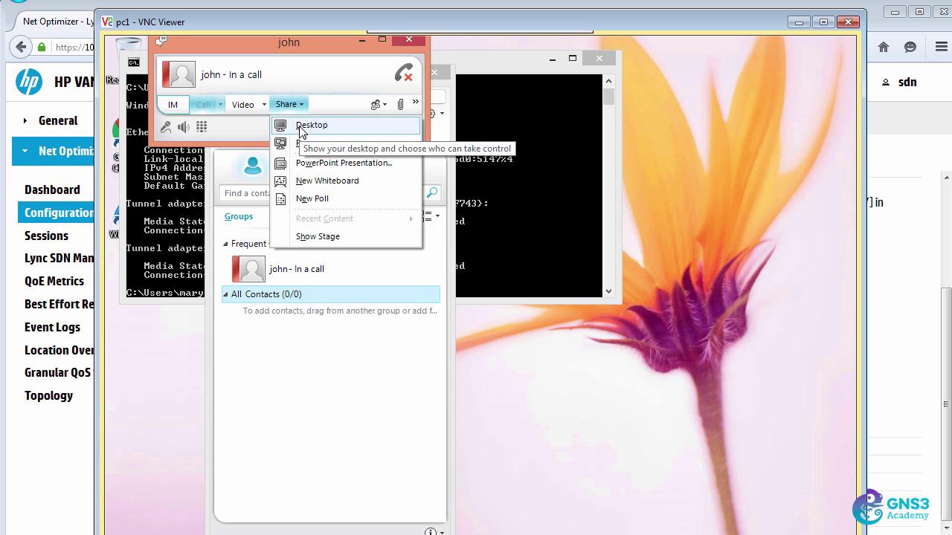
{"action": "left_click", "coordinate": [301, 128]}
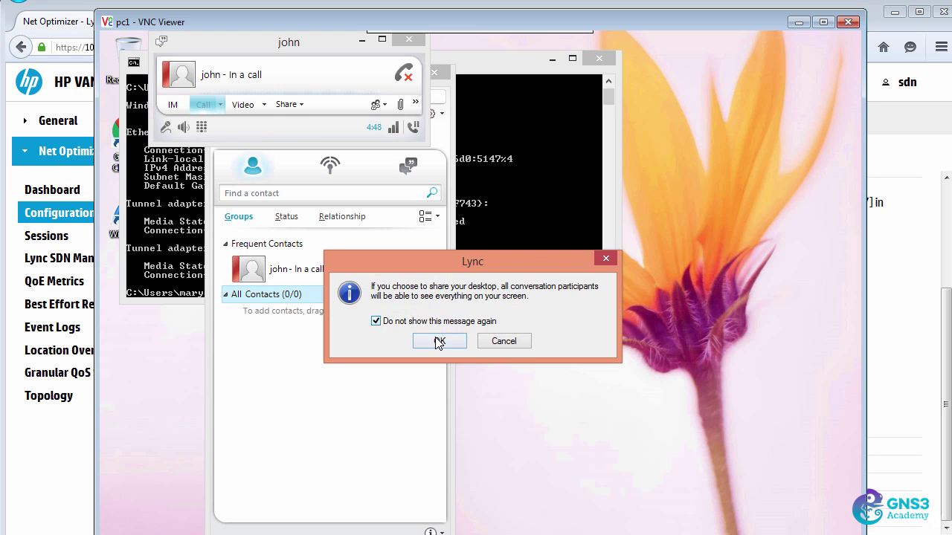
{"action": "left_click", "coordinate": [439, 341]}
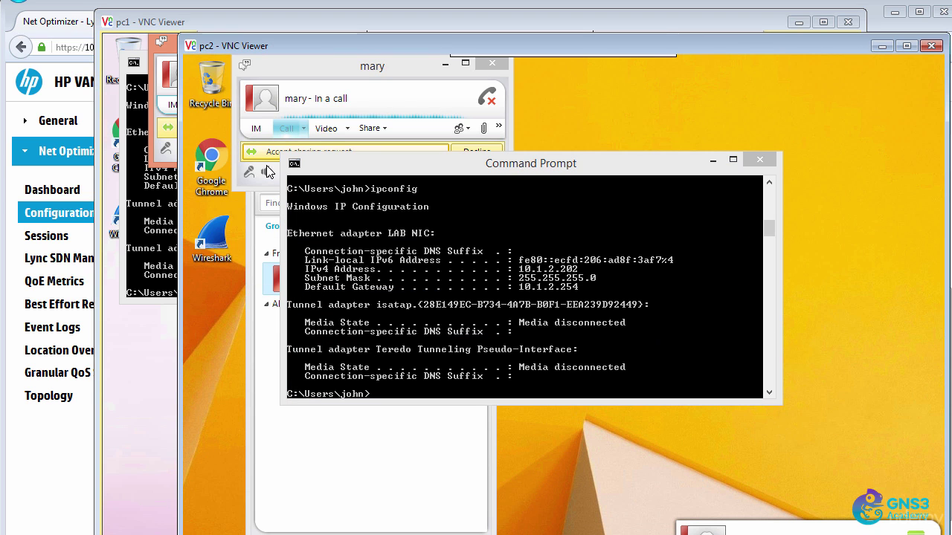
{"action": "left_click", "coordinate": [268, 159]}
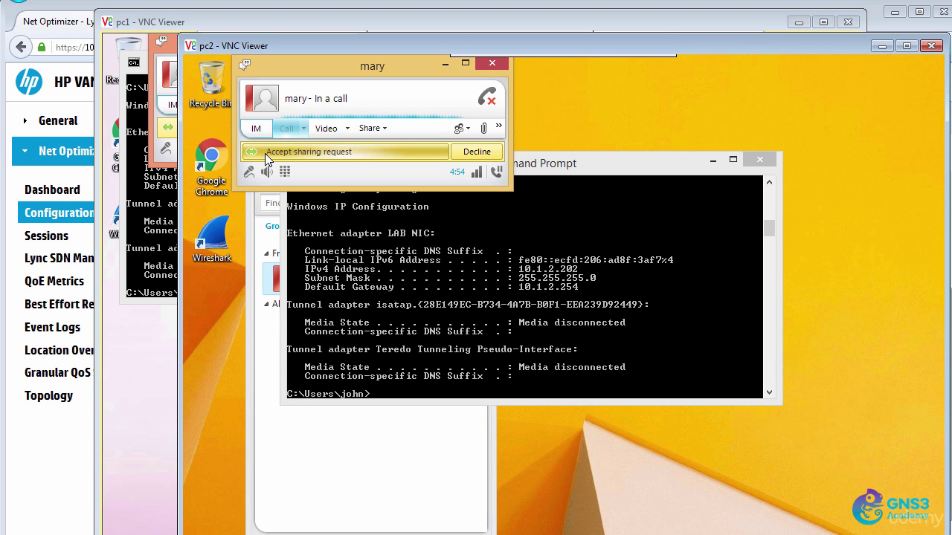
{"action": "left_click", "coordinate": [268, 154]}
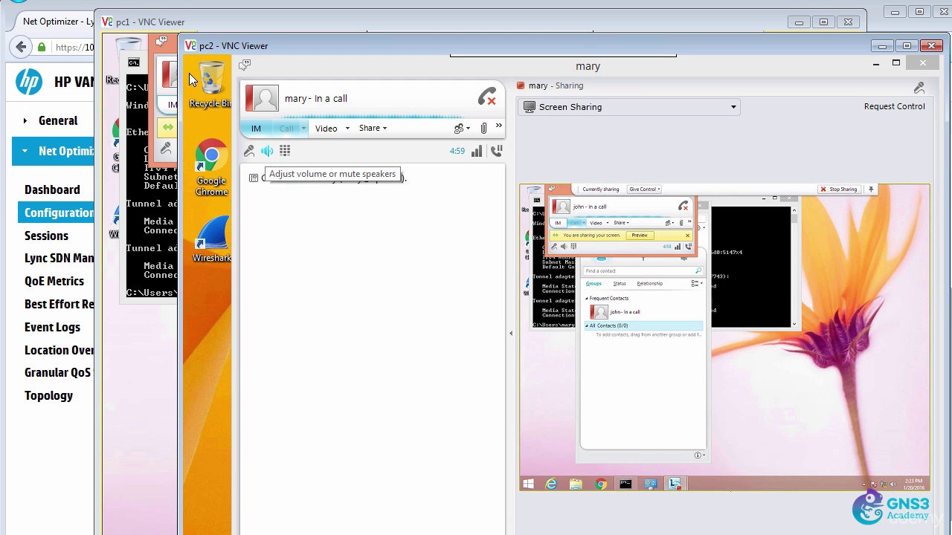
Widen the Sessions Media Type and Desired DSCP columns to read application sharing at 26 (AF31)
{"action": "left_click", "coordinate": [50, 244]}
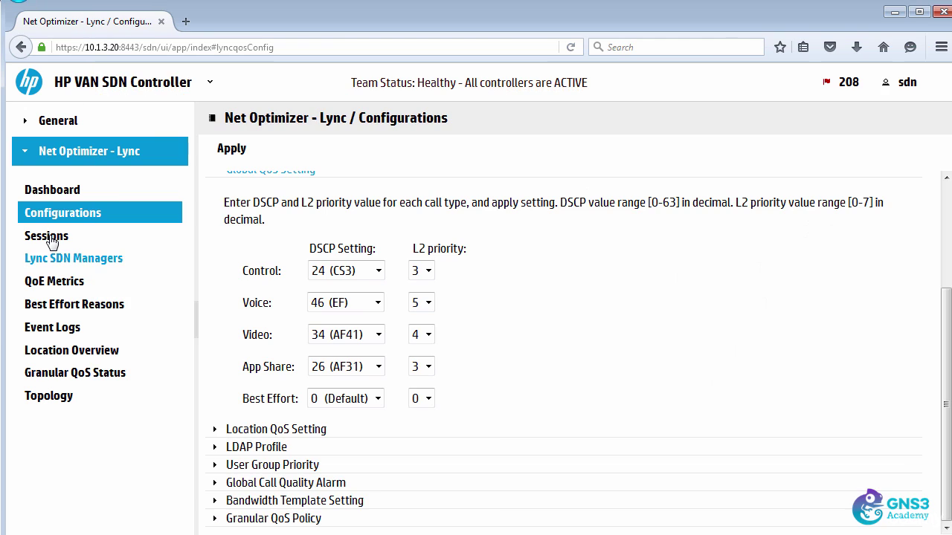
{"action": "left_click", "coordinate": [50, 243]}
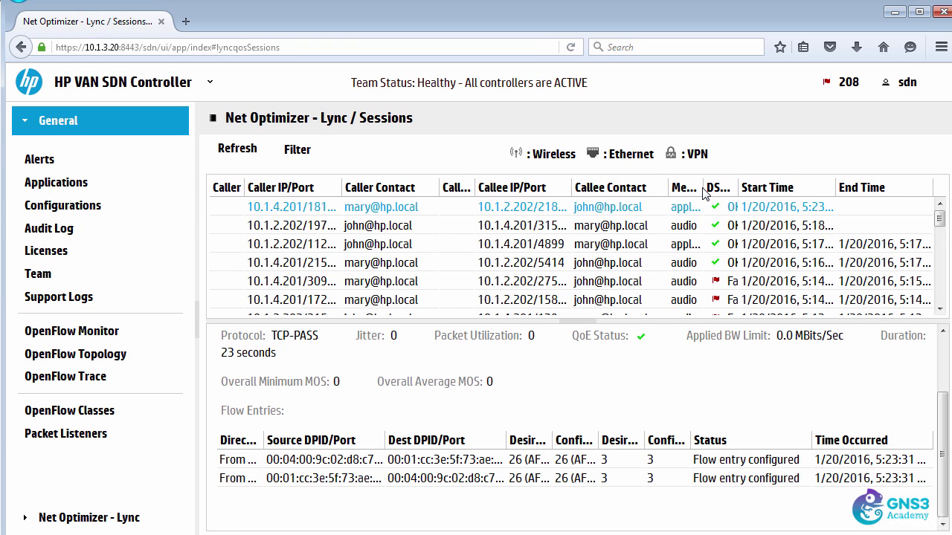
{"action": "left_click_drag", "start_coordinate": [704, 192], "coordinate": [756, 192]}
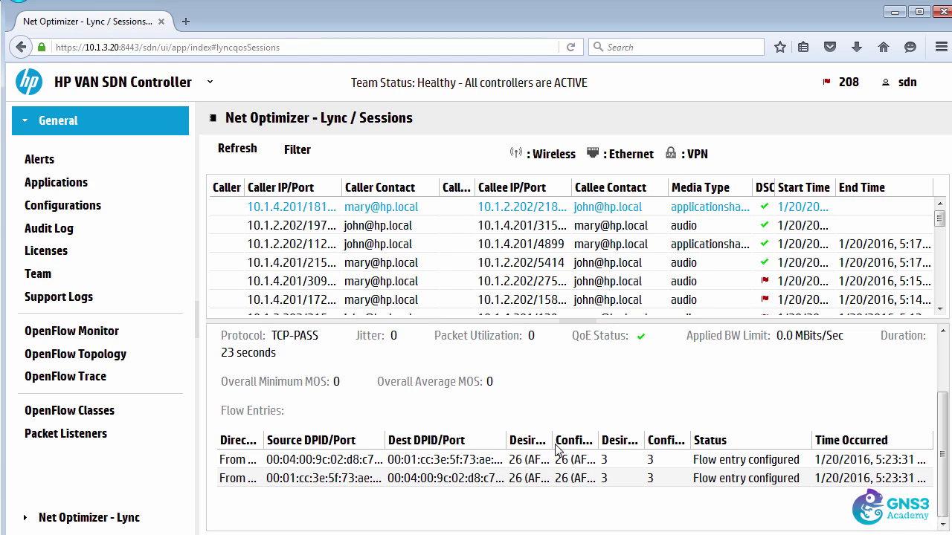
{"action": "left_click_drag", "start_coordinate": [574, 444], "coordinate": [594, 444]}
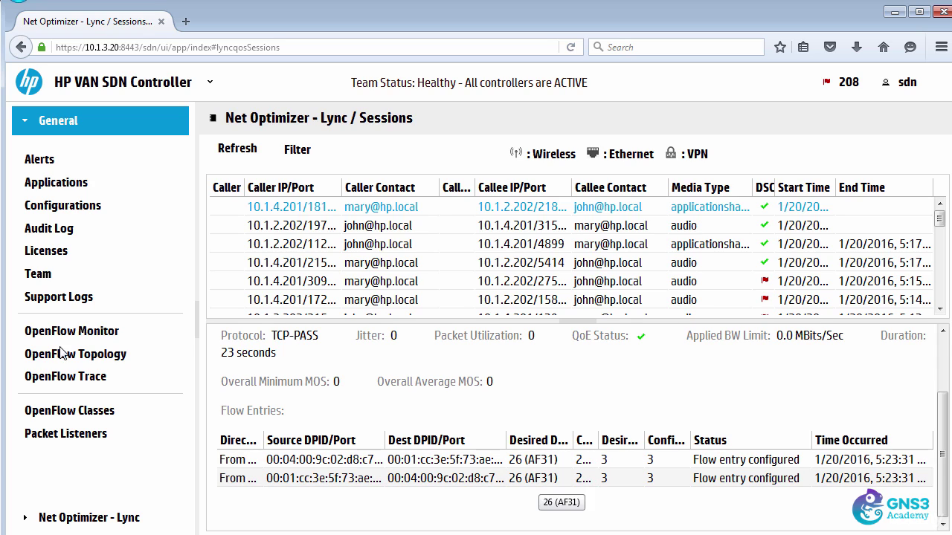
Return to the Lync Global QoS Setting showing App Share at 26 (AF31), L2 priority 3
{"action": "left_click", "coordinate": [73, 518]}
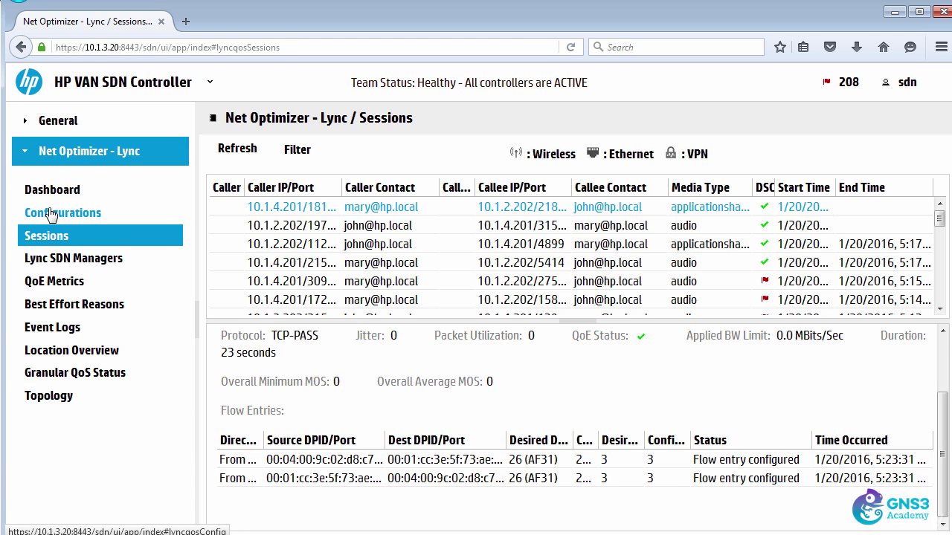
{"action": "left_click", "coordinate": [51, 215]}
{"action": "left_click", "coordinate": [215, 309]}
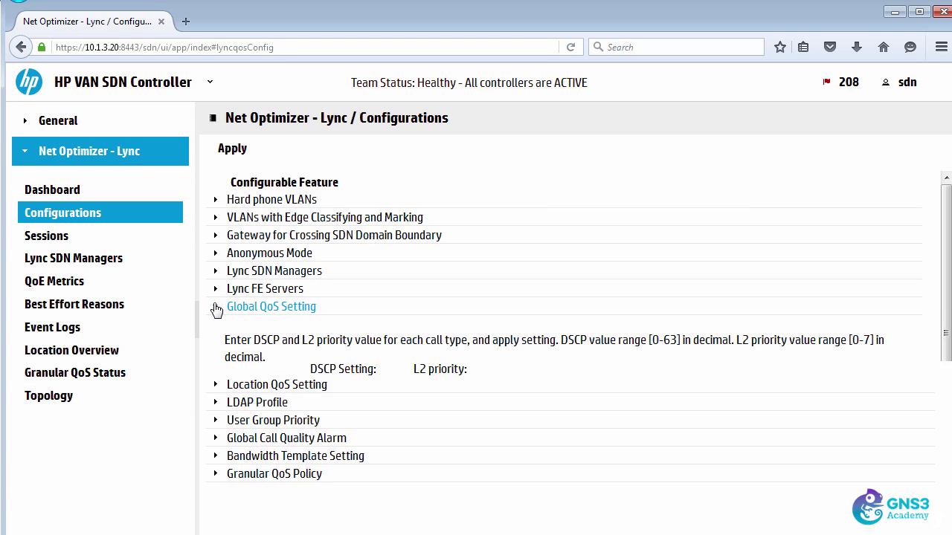
{"action": "scroll", "coordinate": [417, 342], "scroll_direction": "down", "scroll_amount": 3}
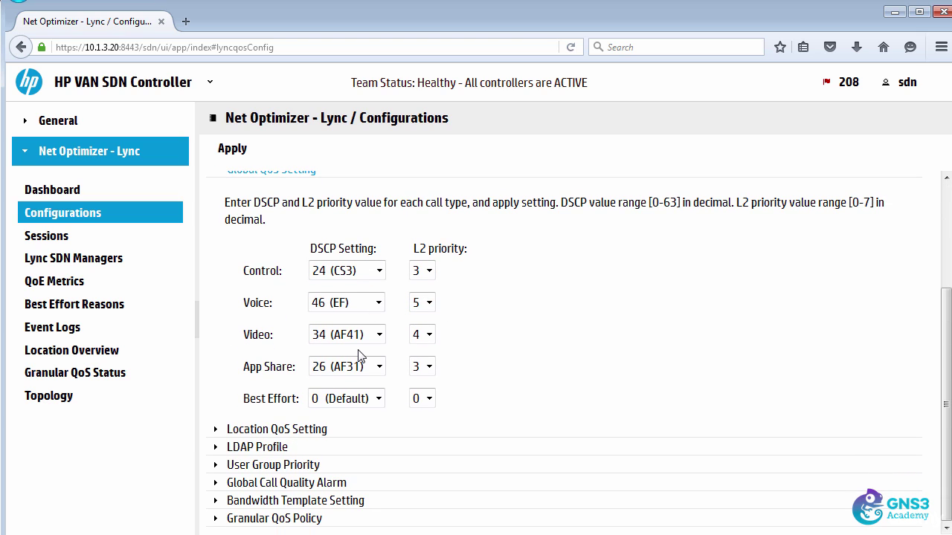
{"action": "left_click", "coordinate": [53, 126]}
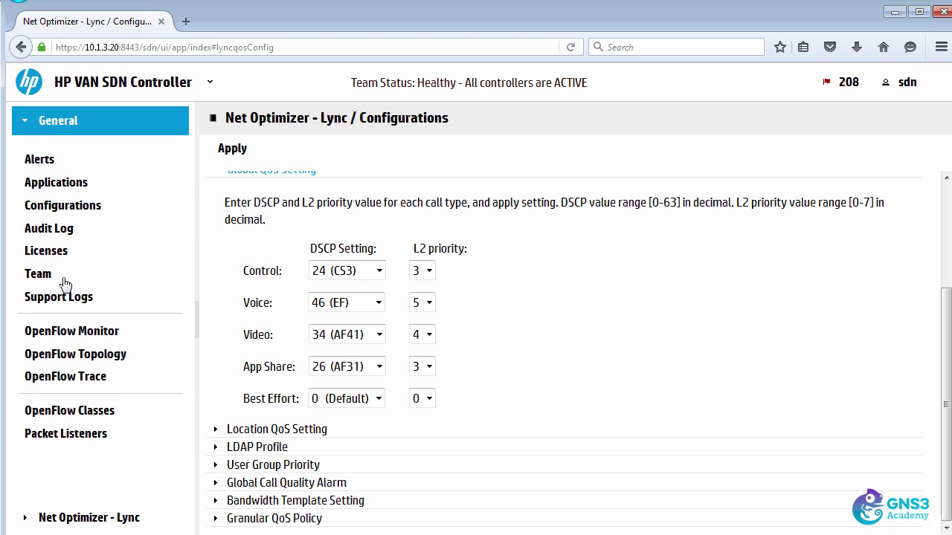
Open switch 10.1.3.253's flow table and scroll to the DSCP 26 TCP flows with VLAN PCP 3
{"action": "left_click", "coordinate": [68, 335]}
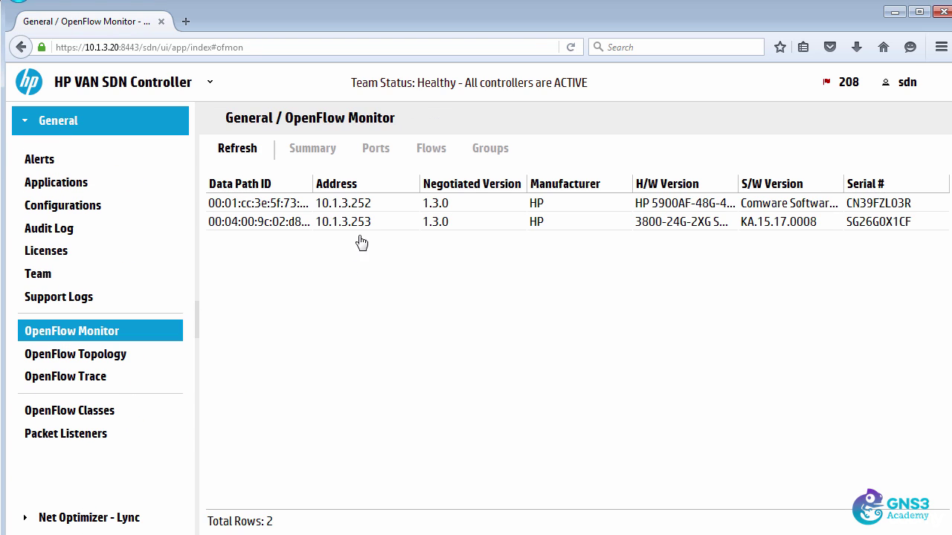
{"action": "left_click", "coordinate": [439, 222]}
{"action": "left_click", "coordinate": [431, 149]}
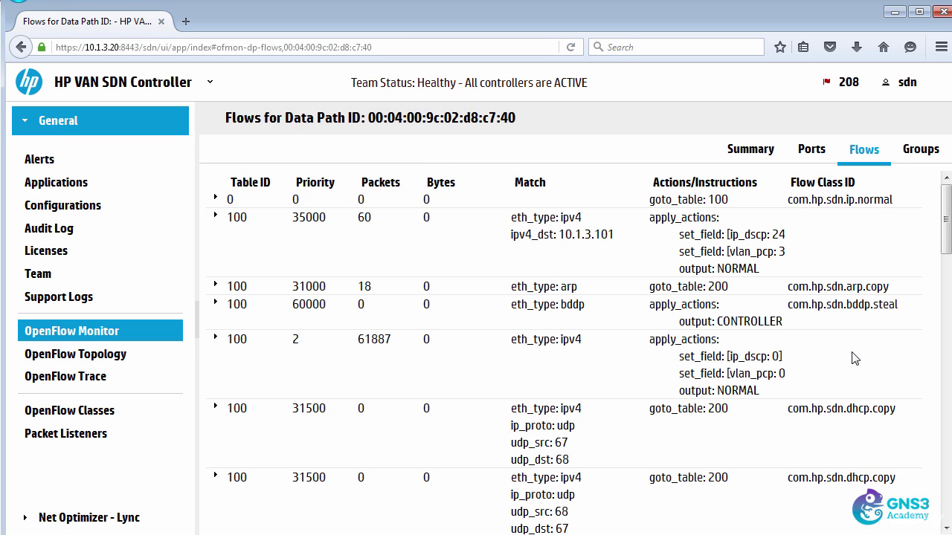
{"action": "left_click_drag", "start_coordinate": [949, 235], "coordinate": [944, 295]}
{"action": "scroll", "coordinate": [944, 295], "scroll_direction": "down", "scroll_amount": 3}
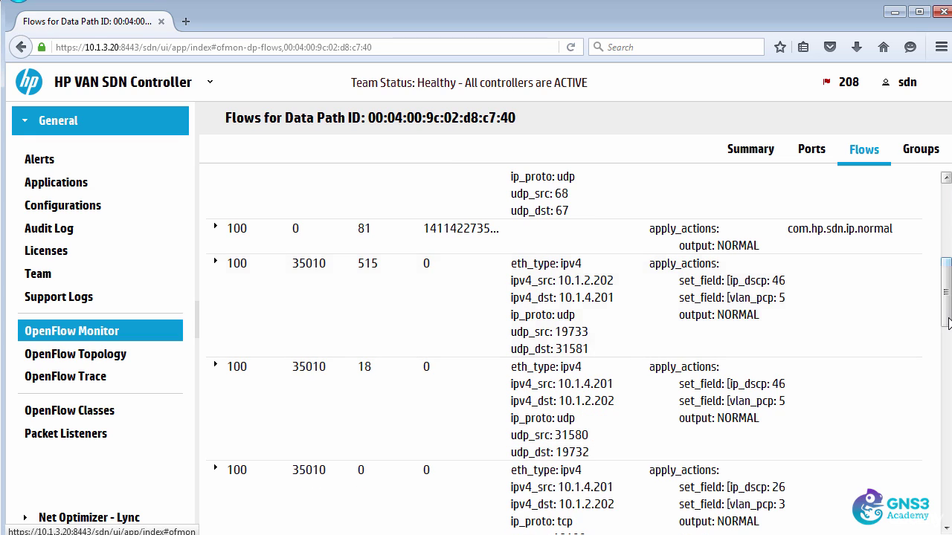
{"action": "scroll", "coordinate": [818, 298], "scroll_direction": "down", "scroll_amount": 6}
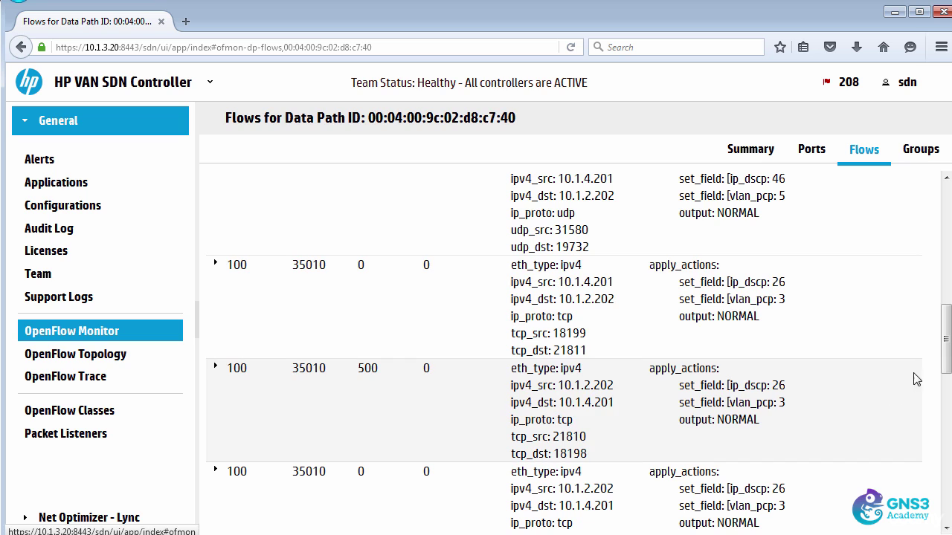
{"action": "left_click_drag", "start_coordinate": [949, 349], "coordinate": [949, 458]}
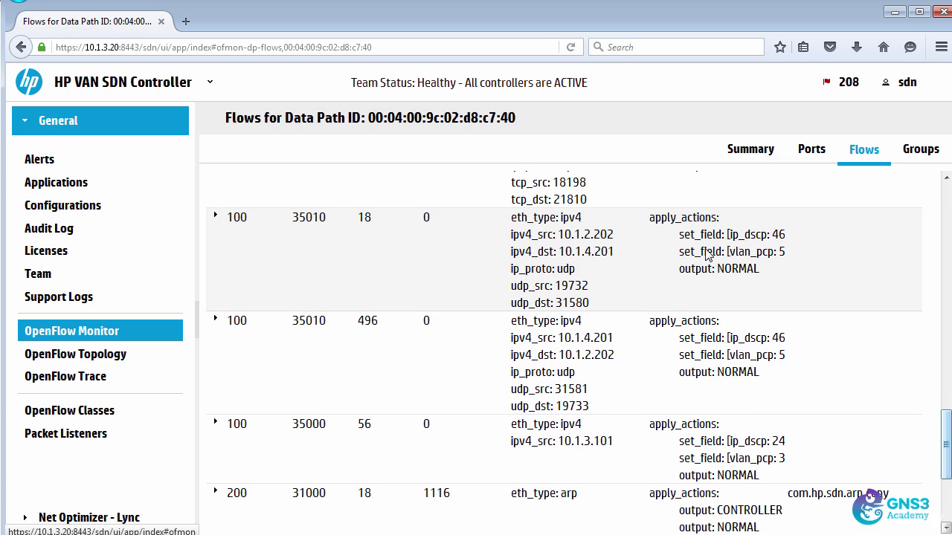